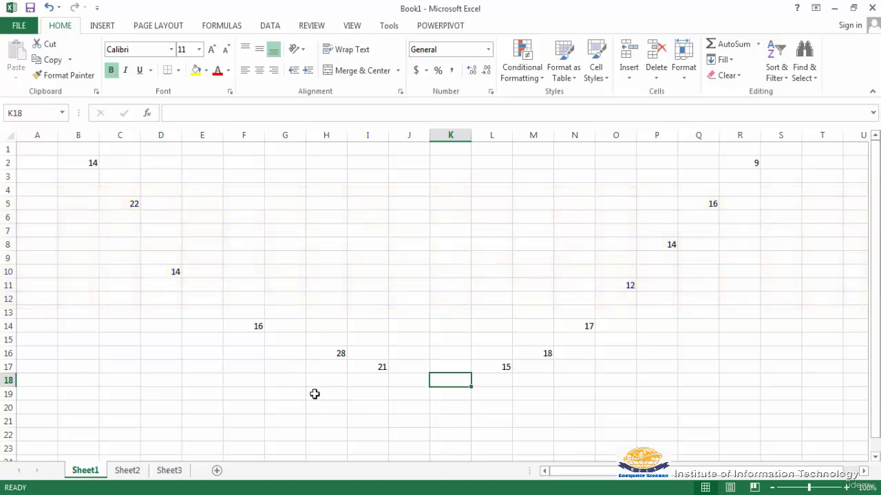
- Start a formula in K18 that adds the descending numbers on the sheet's left half: =B2+C5+D10+F14+H16+I17
type("=")
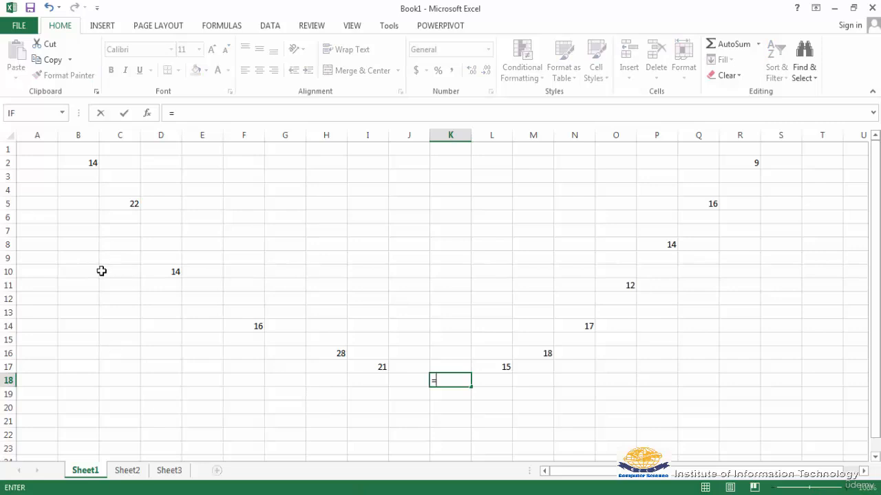
left_click(86, 164)
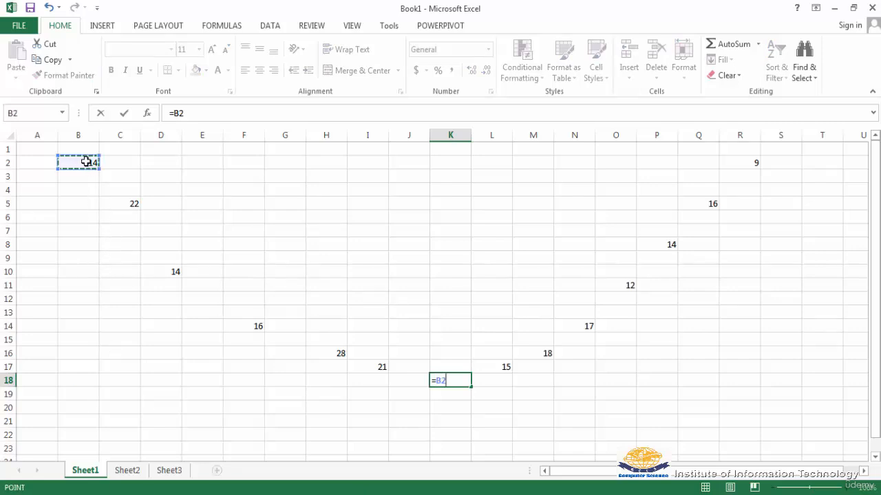
type("+")
left_click(125, 202)
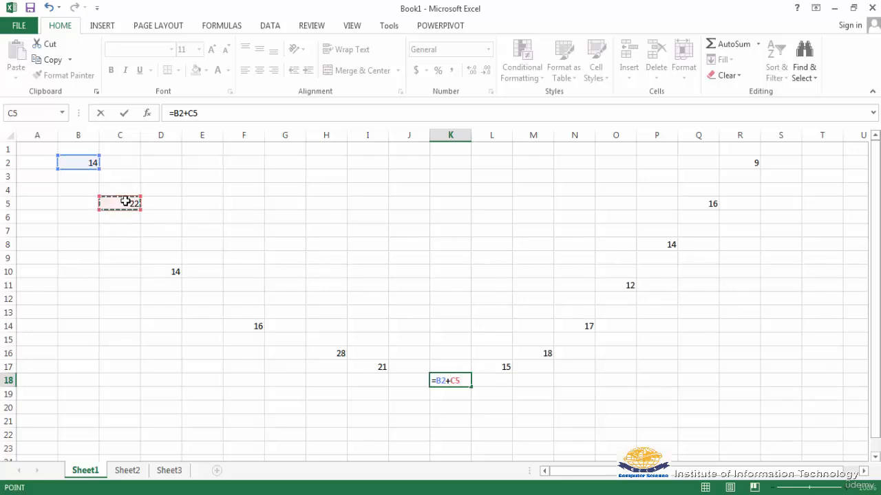
type("+")
left_click(161, 271)
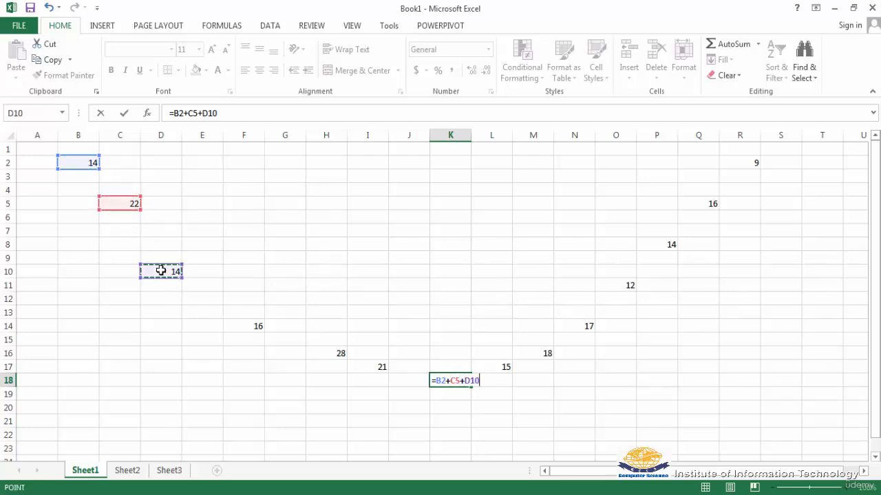
type("+")
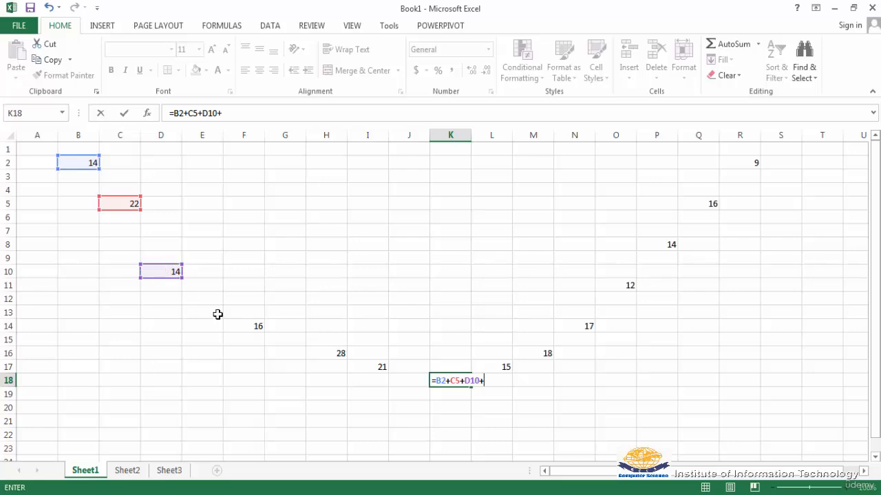
left_click(249, 327)
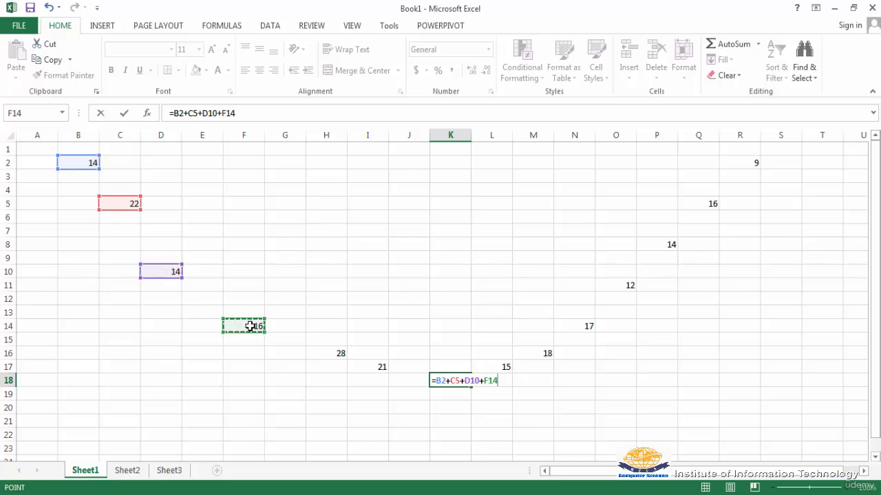
type("+")
left_click(333, 355)
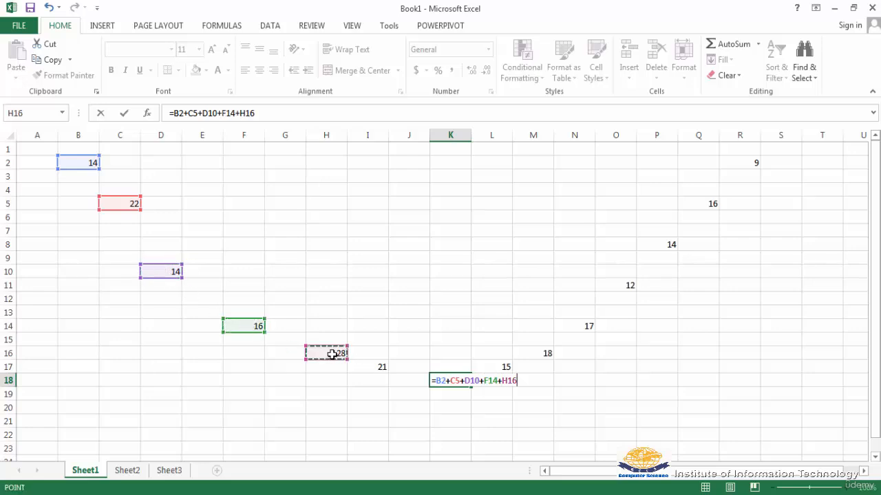
type("+")
left_click(381, 369)
- Extend the K18 formula with +R2+Q5+P8+O11+N14+M16+L17, enter it and reselect K18 to review it
type("+")
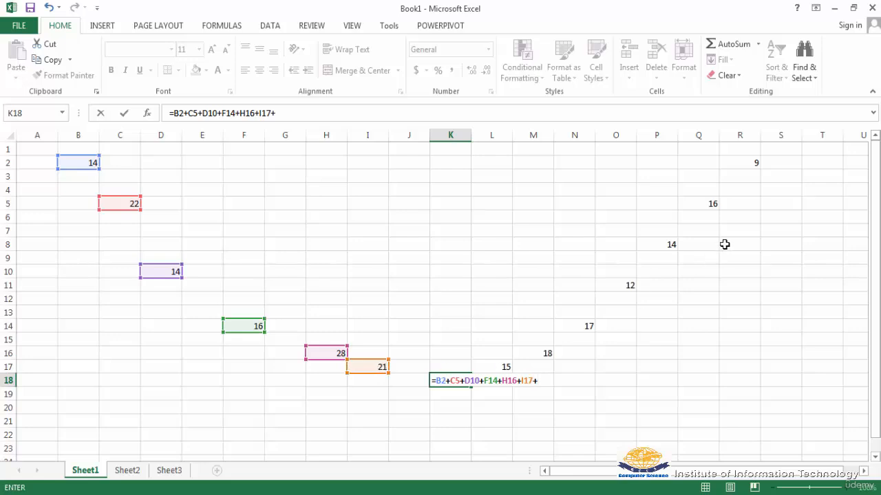
left_click(746, 164)
type("+")
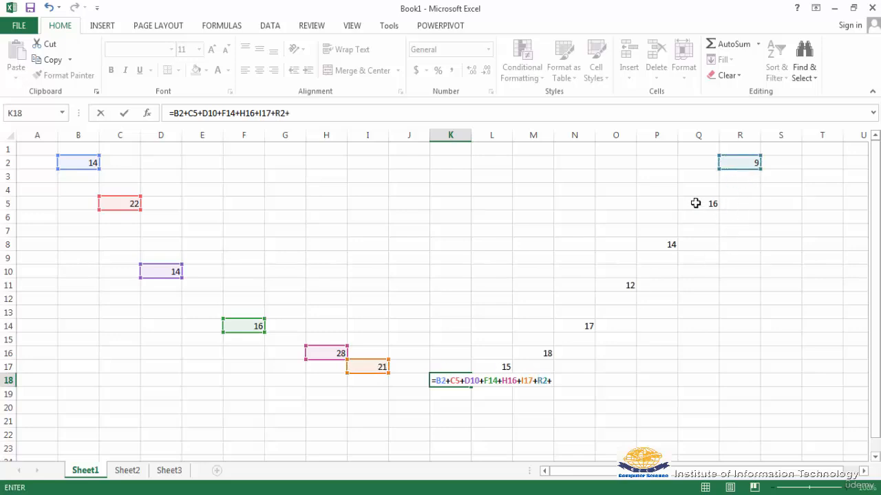
left_click(696, 203)
type("+")
left_click(656, 244)
type("+")
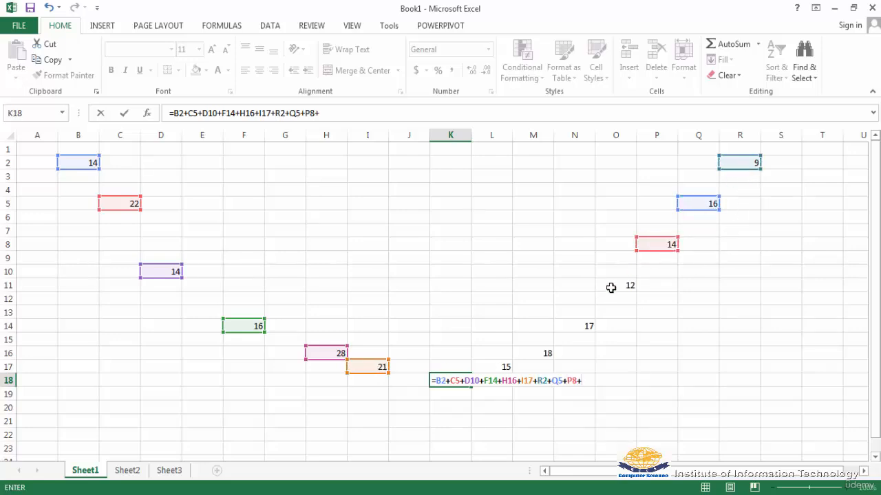
left_click(613, 287)
type("+")
left_click(568, 329)
type("+")
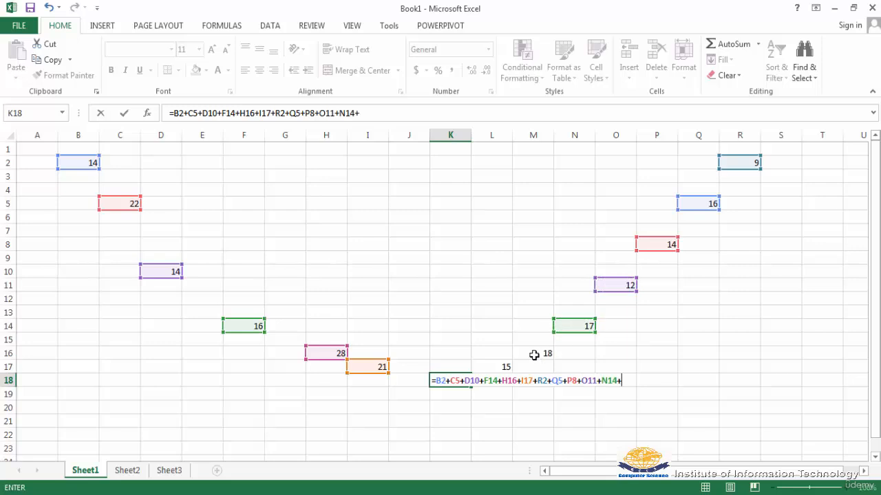
left_click(533, 355)
type("+")
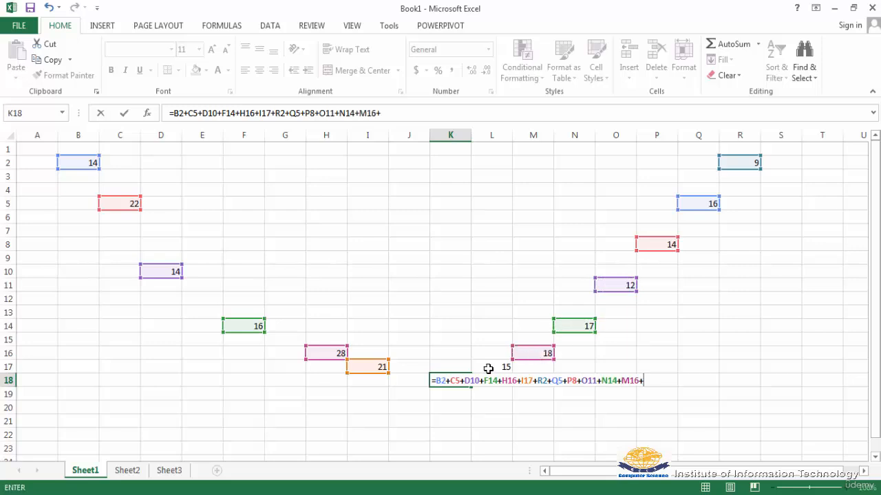
left_click(487, 369)
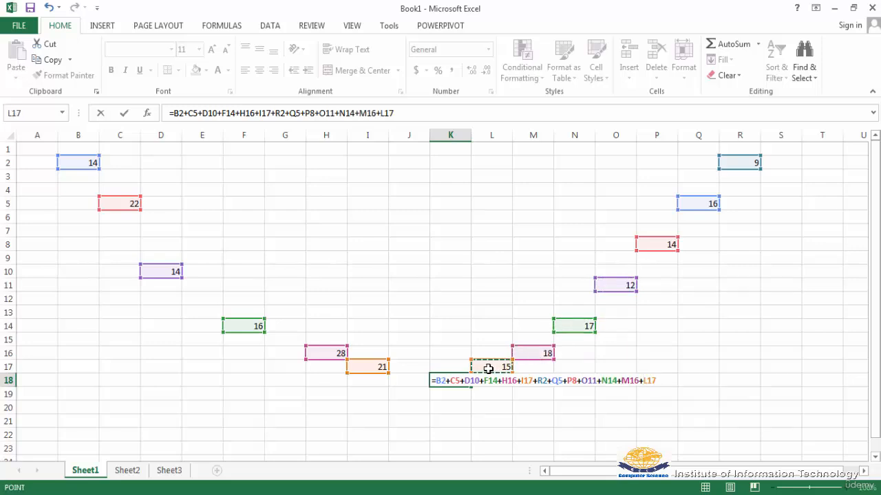
key("Return")
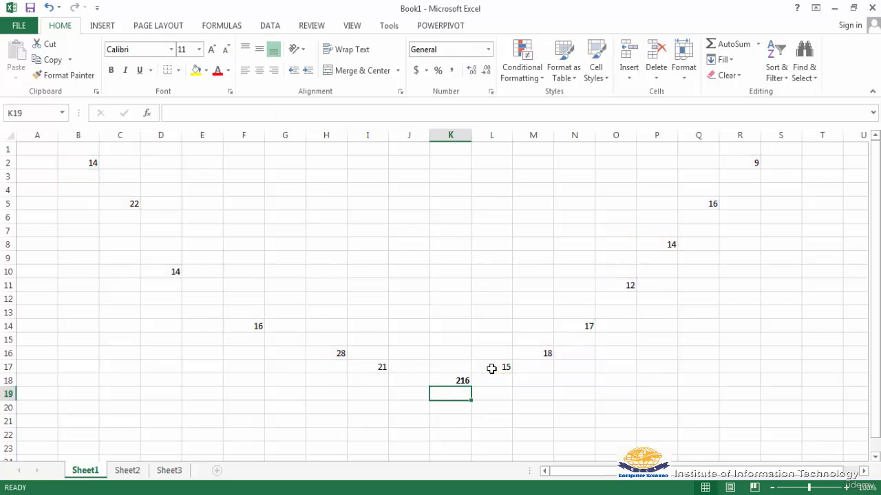
key("Up")
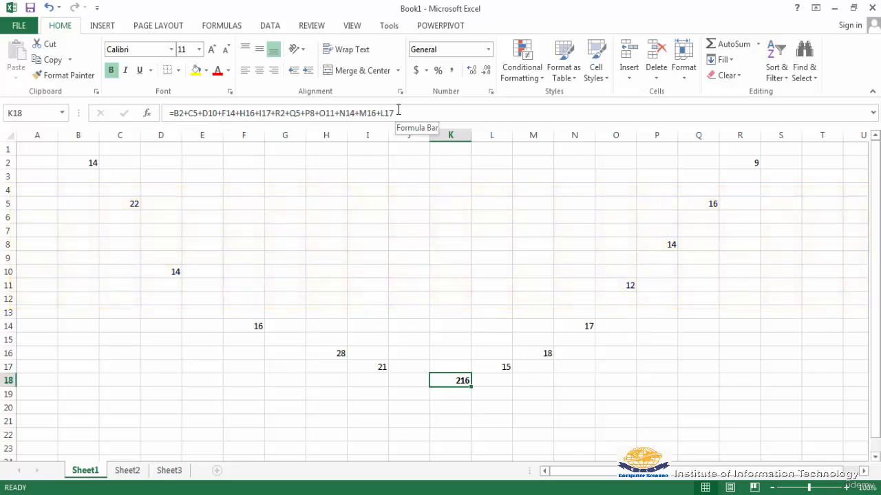
- Total both number blocks in K20 with AutoSum, using the formula =SUM(B2:I20,L1:R18)
left_click(452, 407)
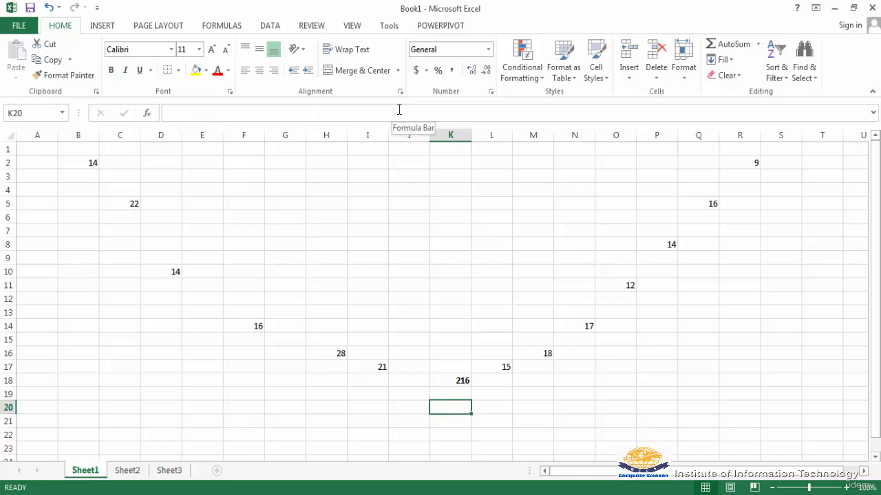
left_click(711, 47)
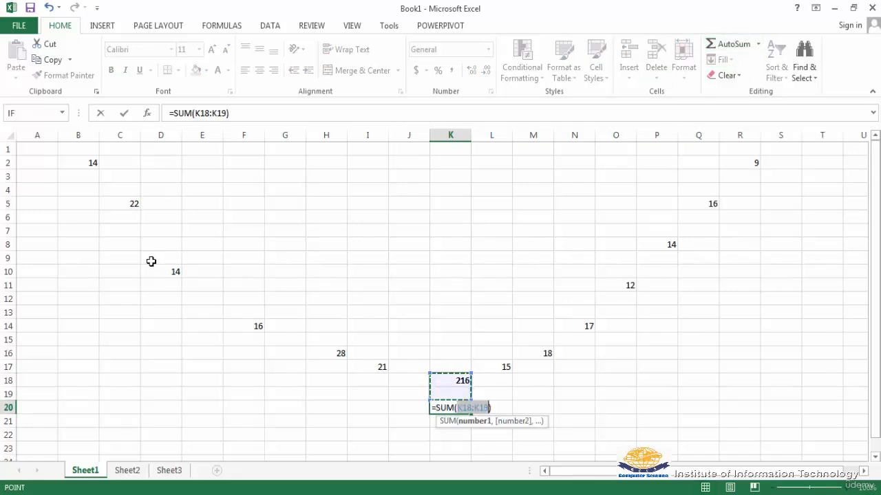
left_click(89, 166)
left_click_drag(90, 169, 369, 408)
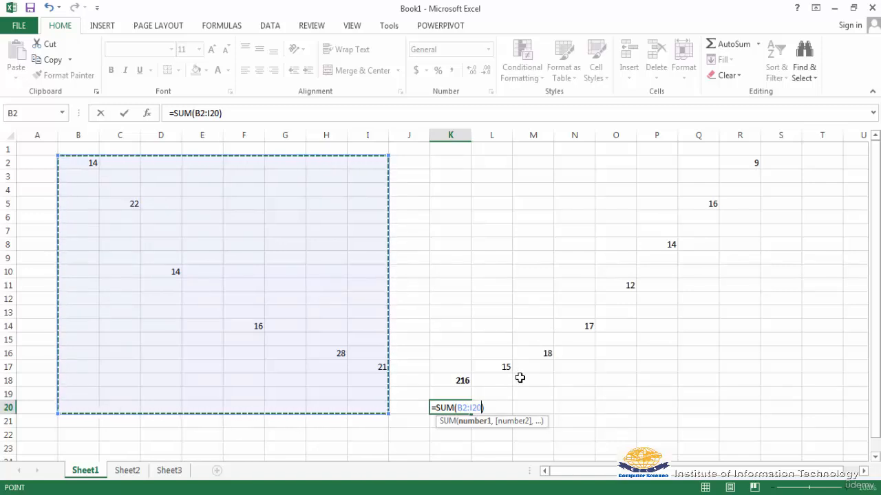
type(",")
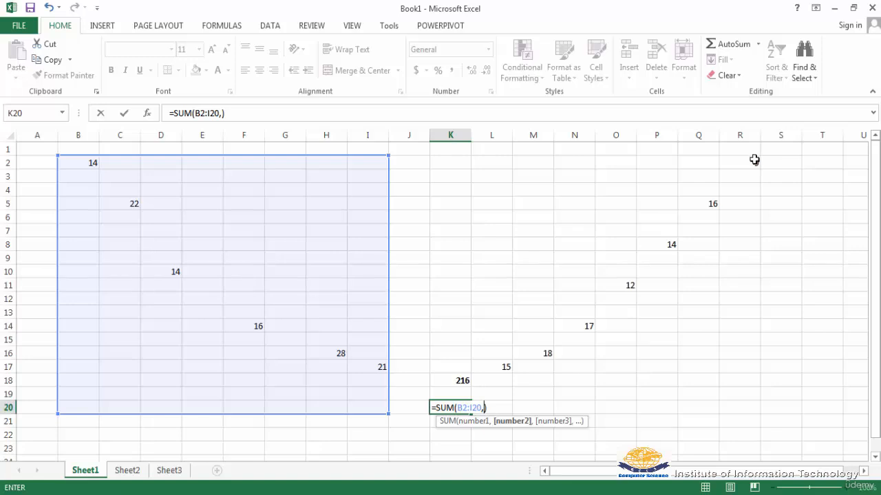
left_click_drag(750, 152, 506, 383)
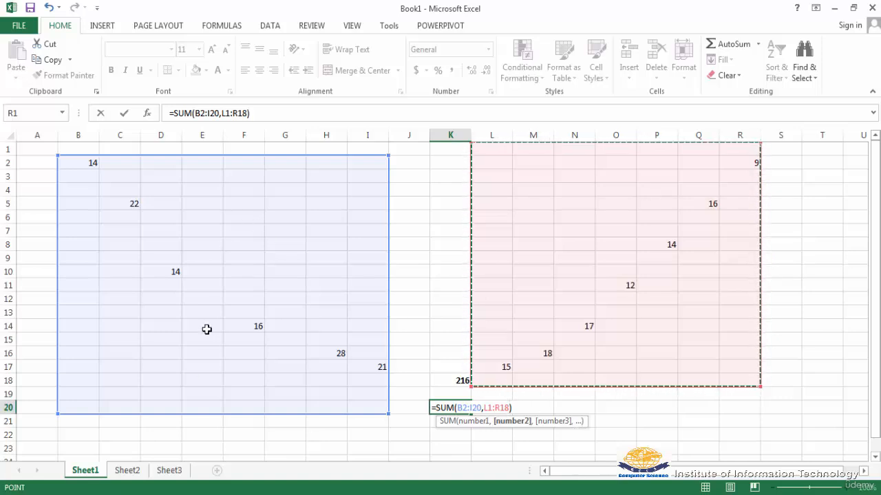
left_click(122, 114)
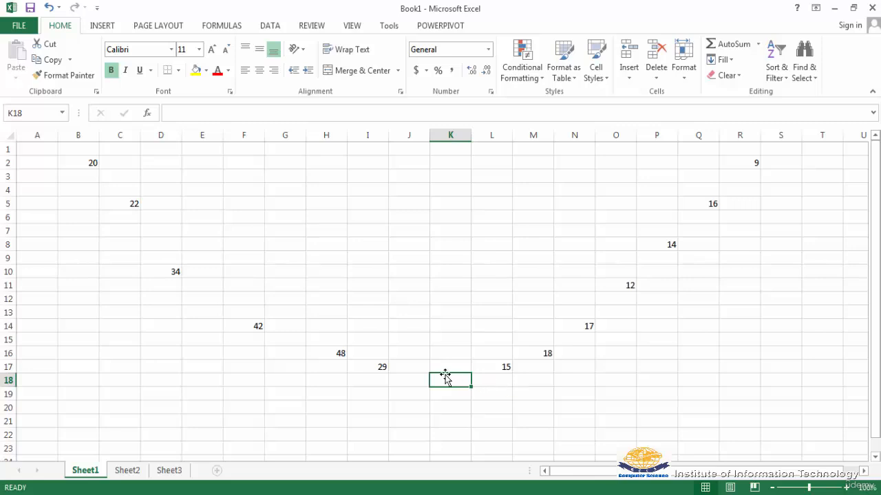
- Start a subtraction formula in K18 with the bracketed sum =(B2+C5+D10+F14+H16+I17) followed by a minus sign
type("=")
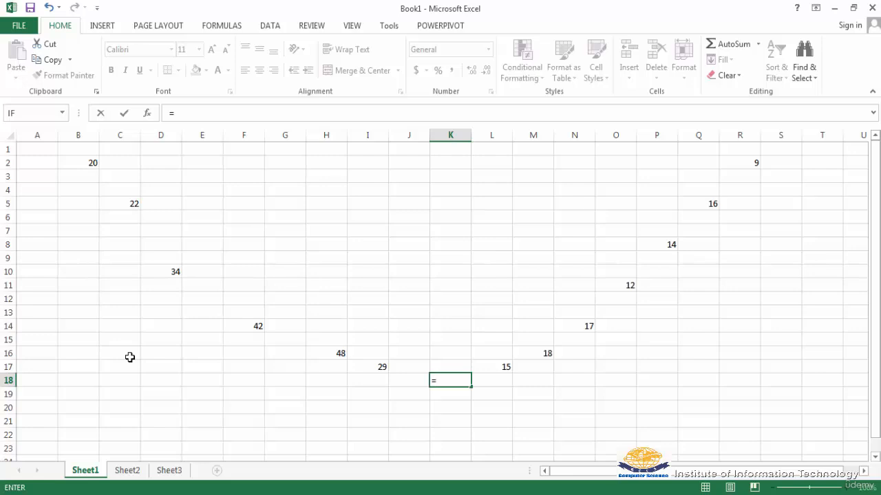
type("(")
left_click(83, 162)
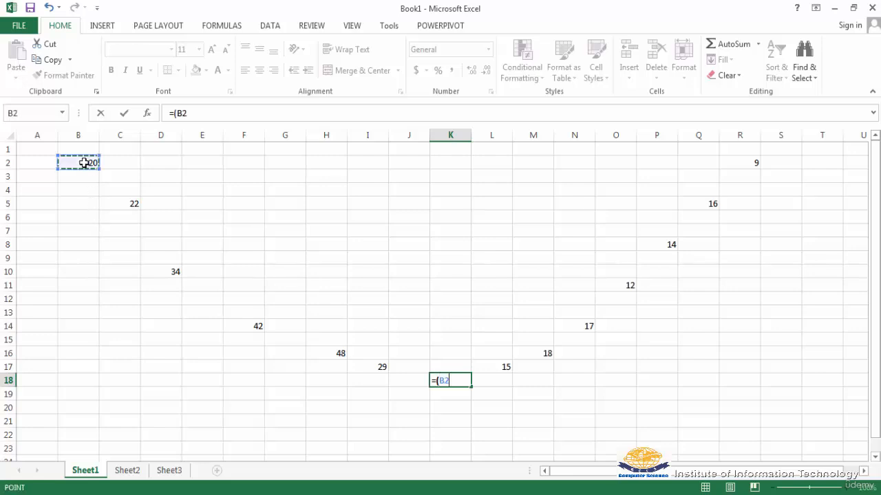
type("+")
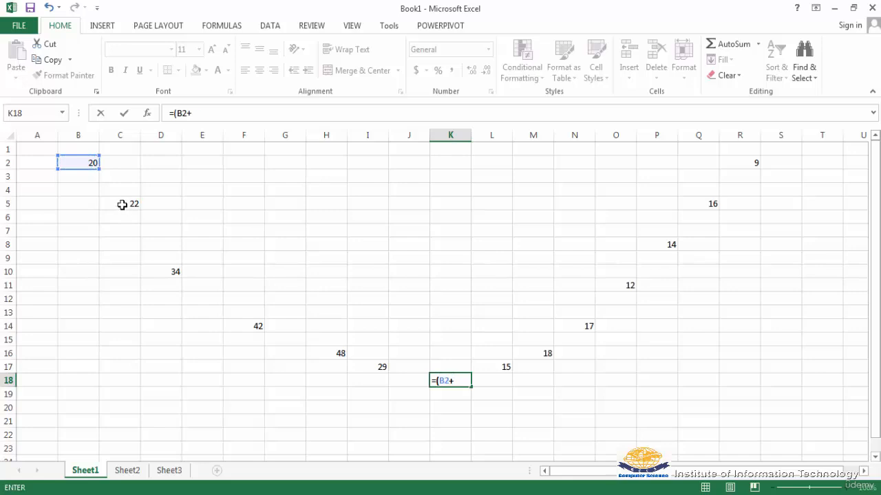
left_click(124, 205)
type("+")
left_click(173, 273)
type("+")
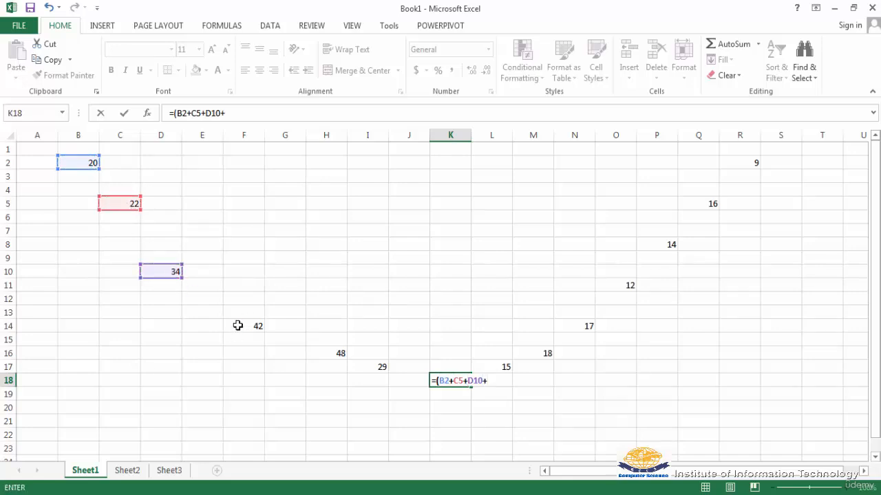
left_click(237, 326)
type("+")
left_click(338, 352)
type("+")
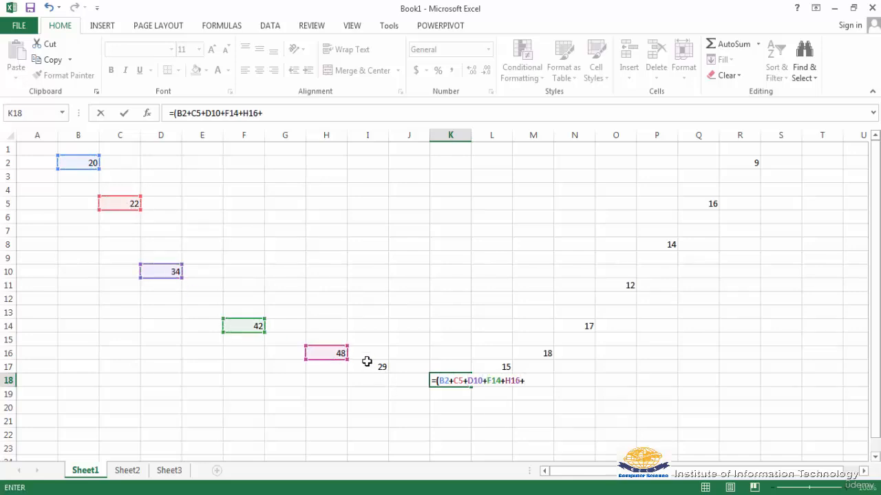
left_click(366, 365)
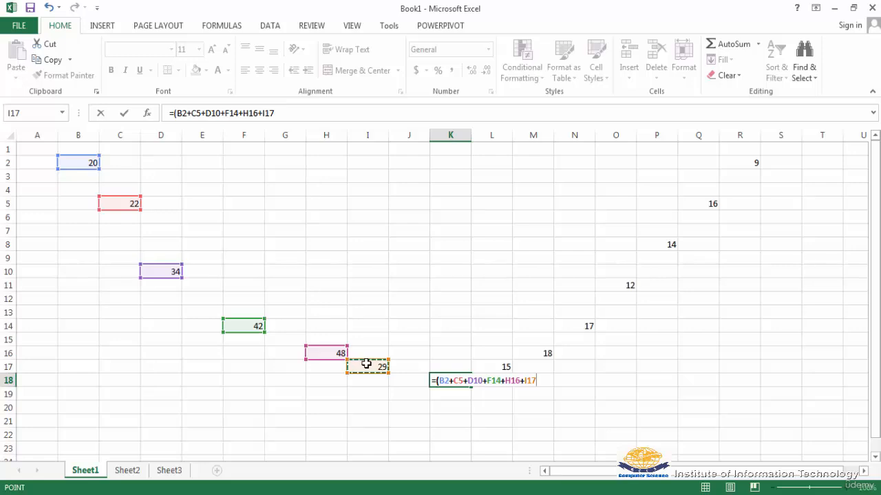
type(")-(")
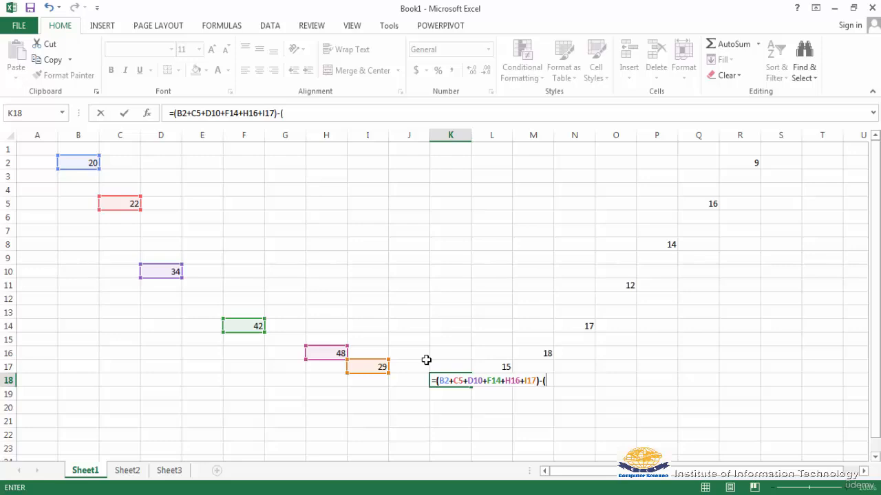
- Complete the K18 formula by subtracting the bracketed sum (R2+Q5+P8+O11+N14+M16+L17), and enter it
left_click(732, 164)
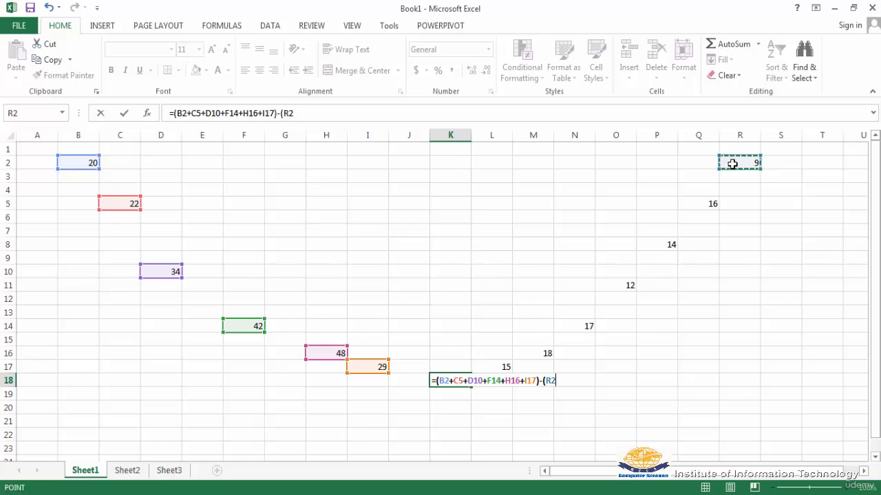
type("+")
left_click(701, 205)
type("+")
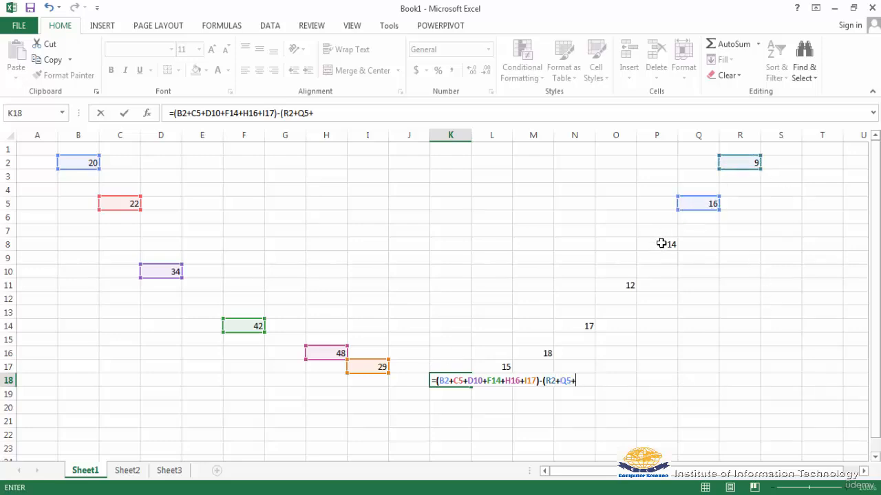
left_click(662, 244)
type("+")
left_click(626, 282)
type("+")
left_click(582, 326)
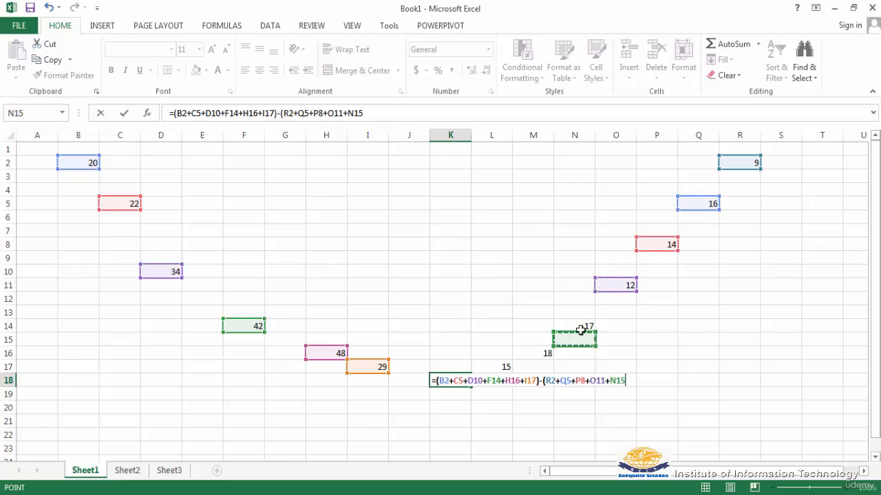
type("+")
left_click(537, 353)
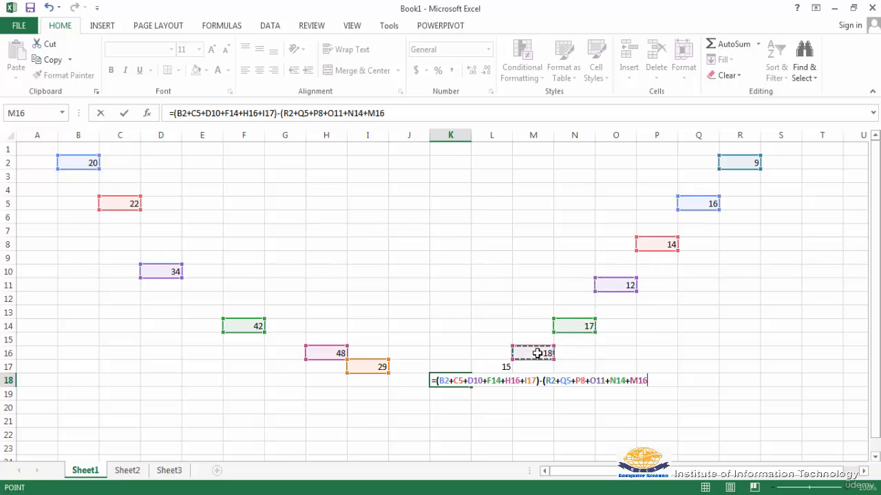
type("+")
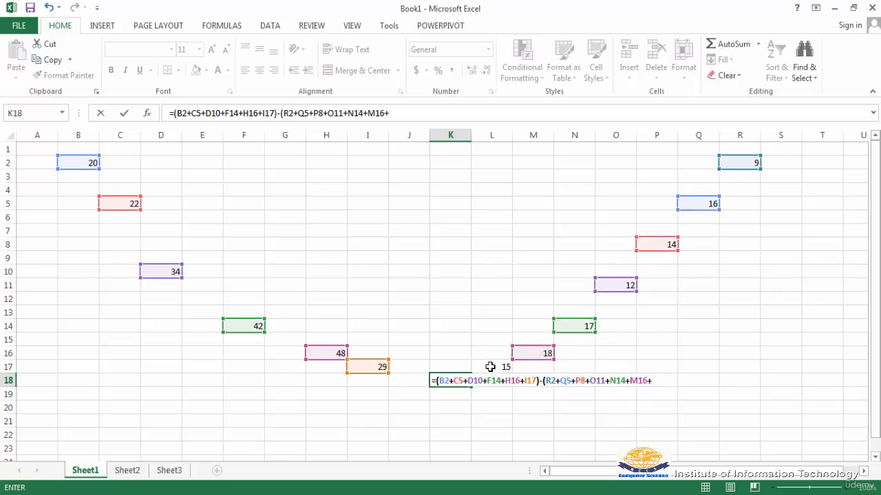
left_click(489, 367)
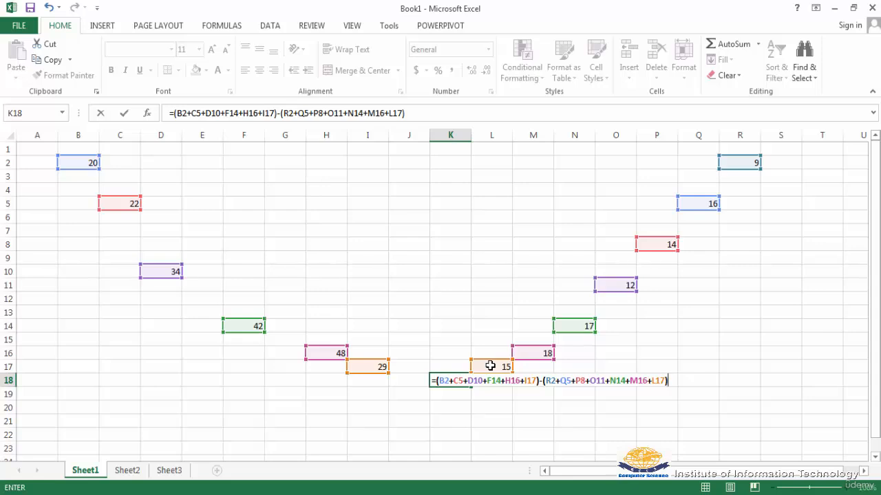
key("Return")
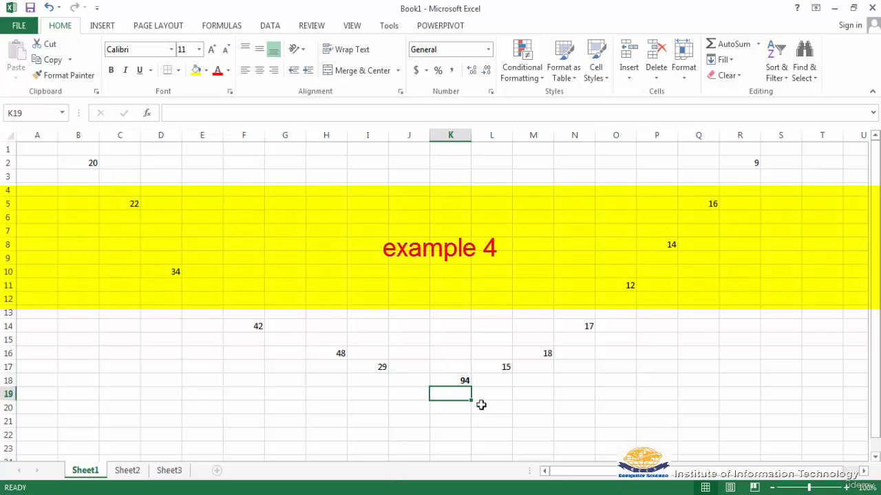
- Subtract the second number block's total from the first in K20 with AutoSum, using the formula =SUM(B2:I18)-sum(L2:R17)
key("Down")
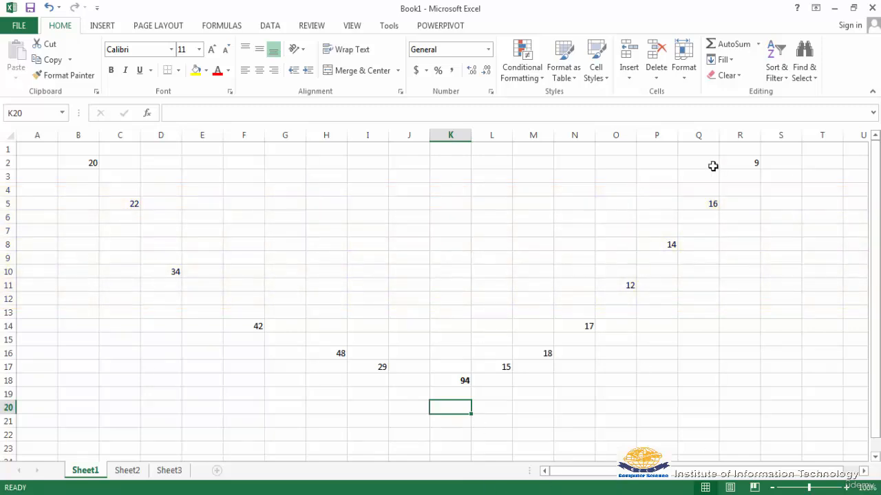
left_click(712, 43)
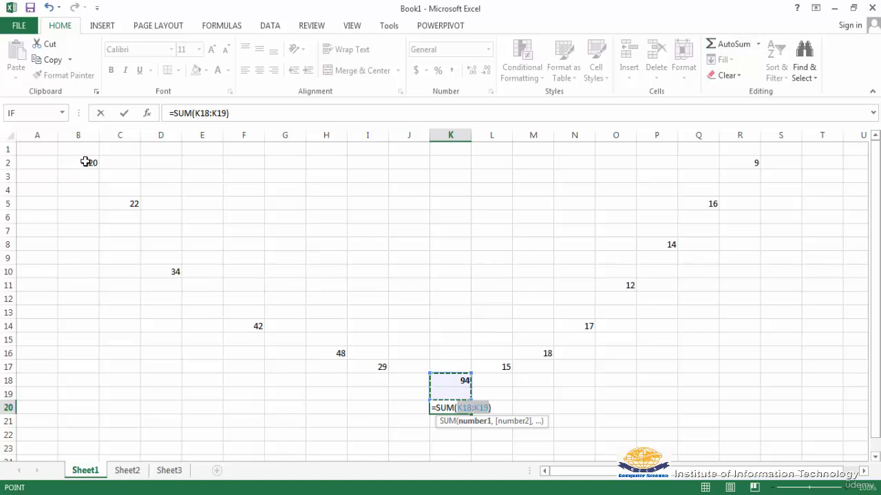
left_click_drag(85, 162, 386, 386)
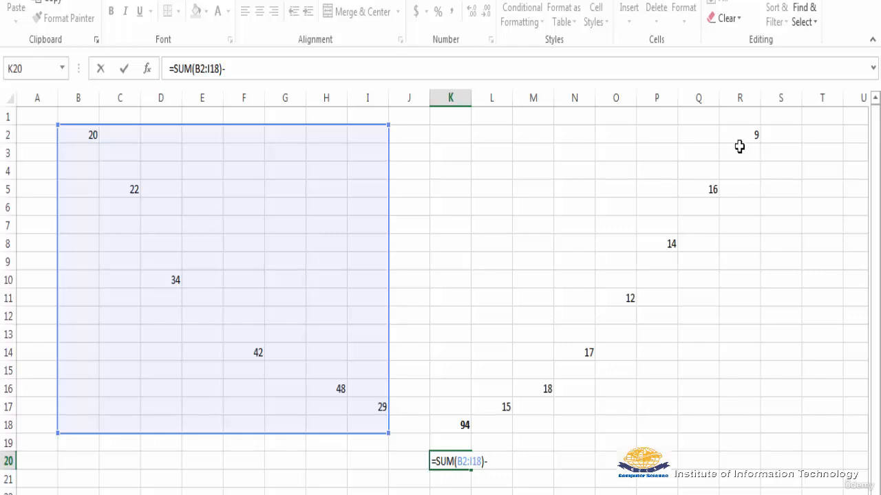
type("sum")
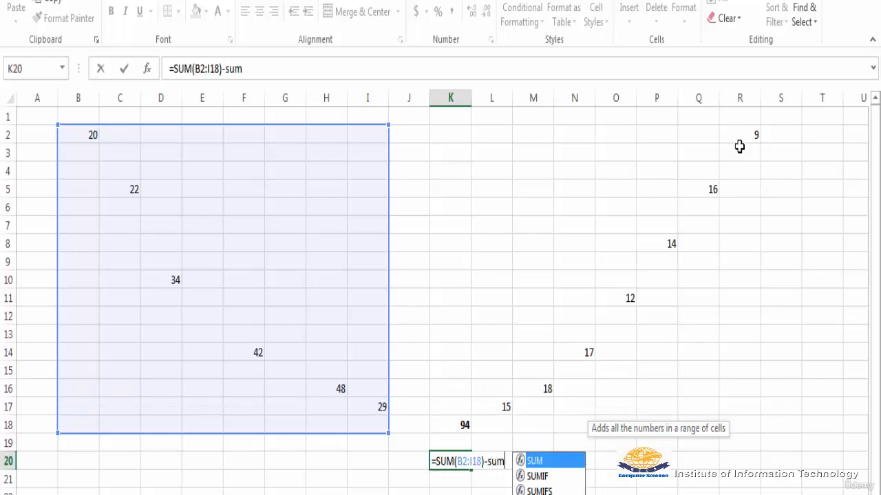
type("(")
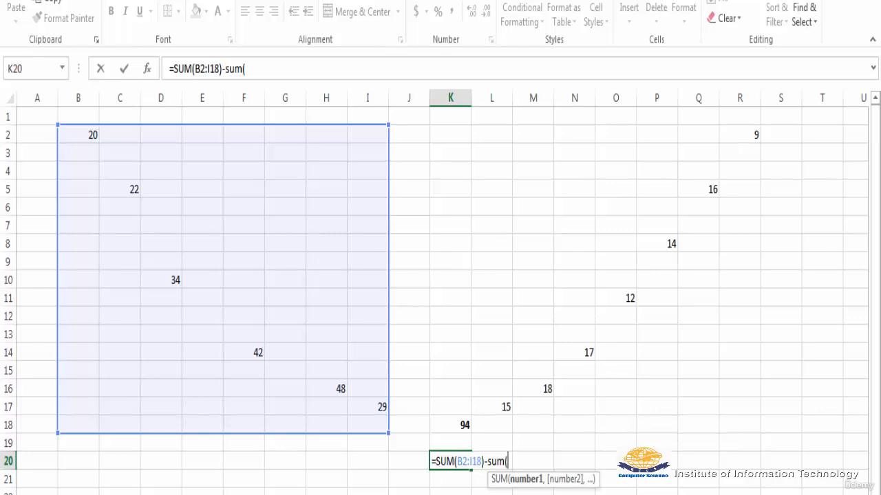
left_click_drag(751, 138, 507, 410)
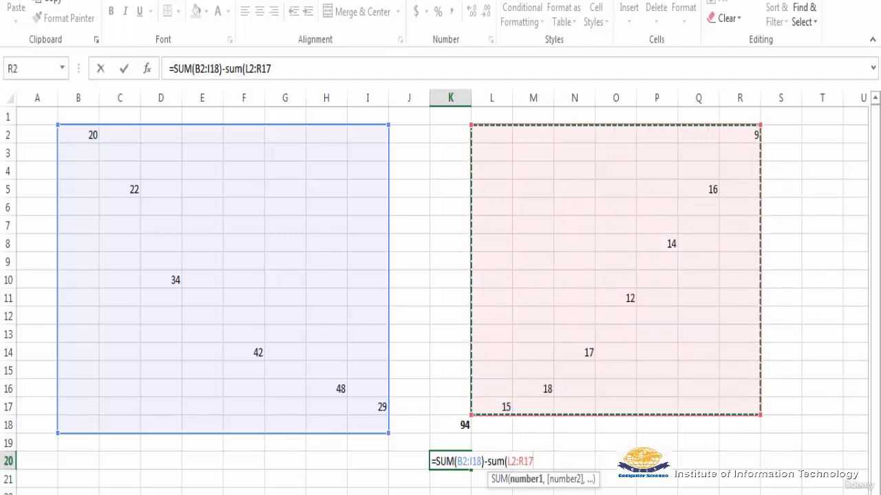
type(")")
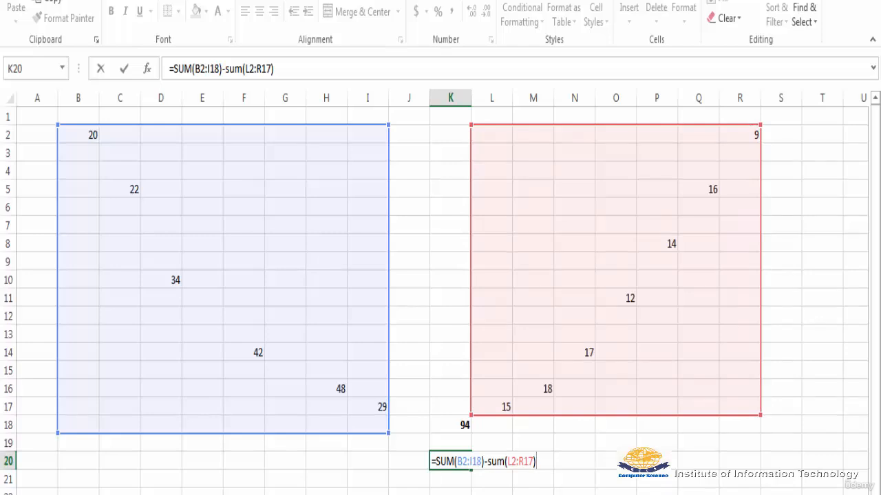
key("Return")
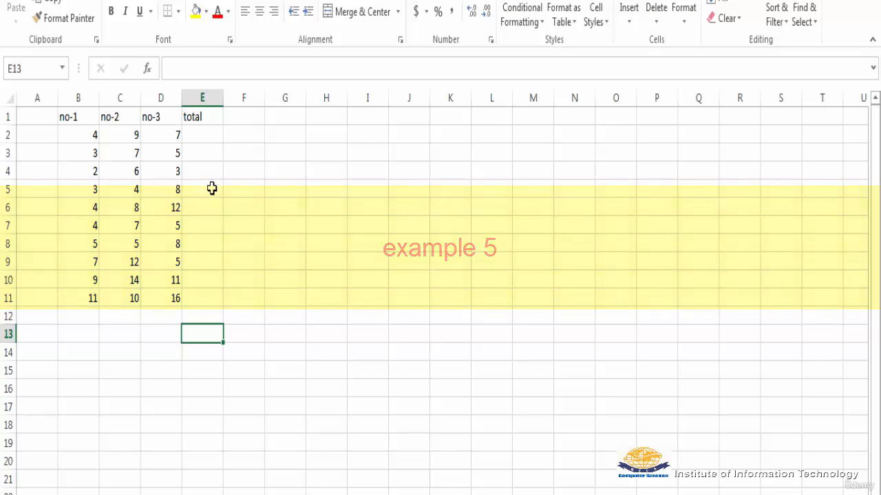
- Enter =B2+C2+D2 in E2 of the total column and fill the formula down to E11
left_click(198, 135)
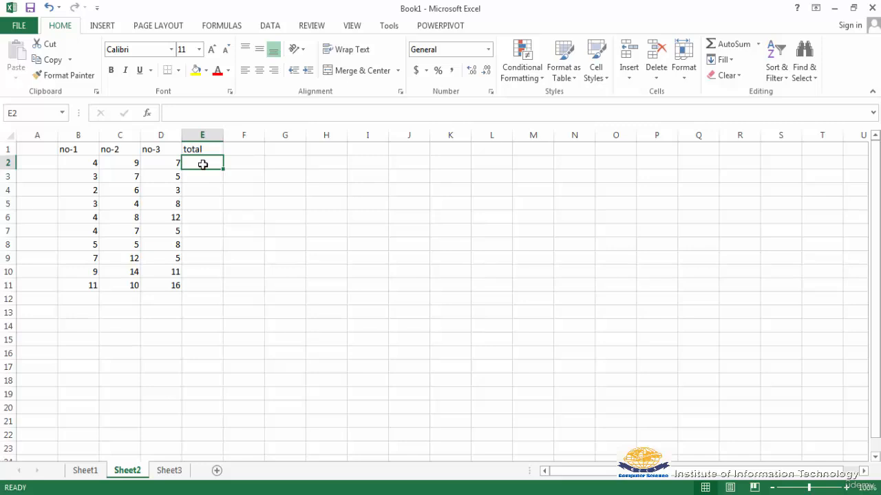
type("=")
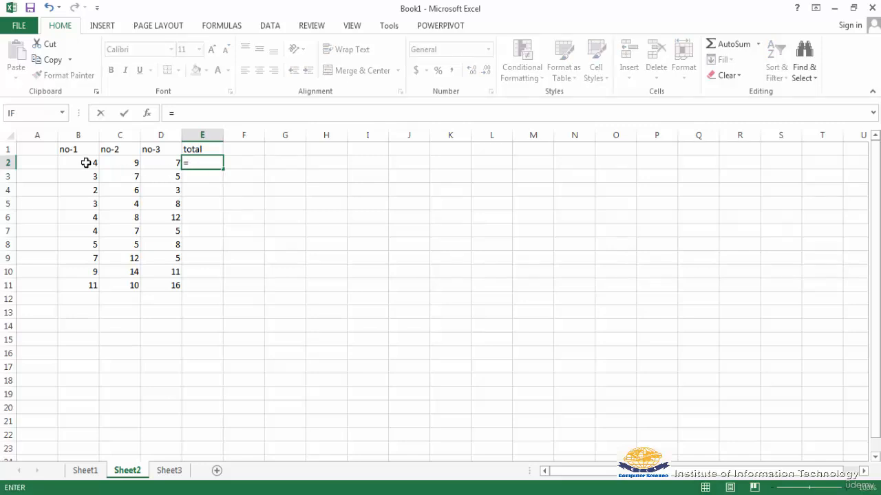
left_click(86, 162)
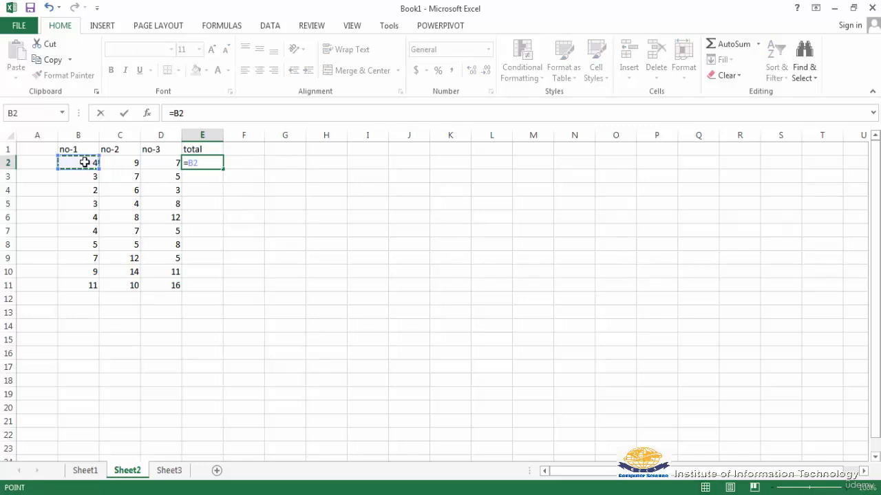
type("+")
left_click(132, 163)
type("+")
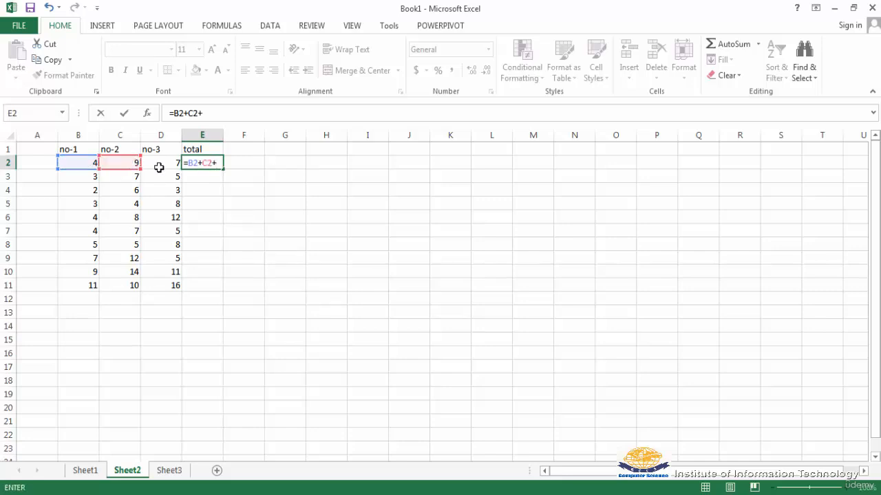
left_click(161, 163)
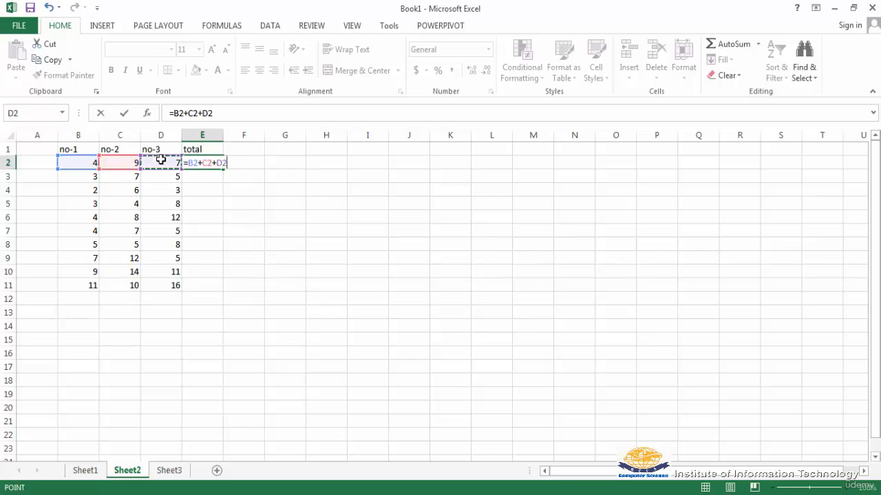
key("Return")
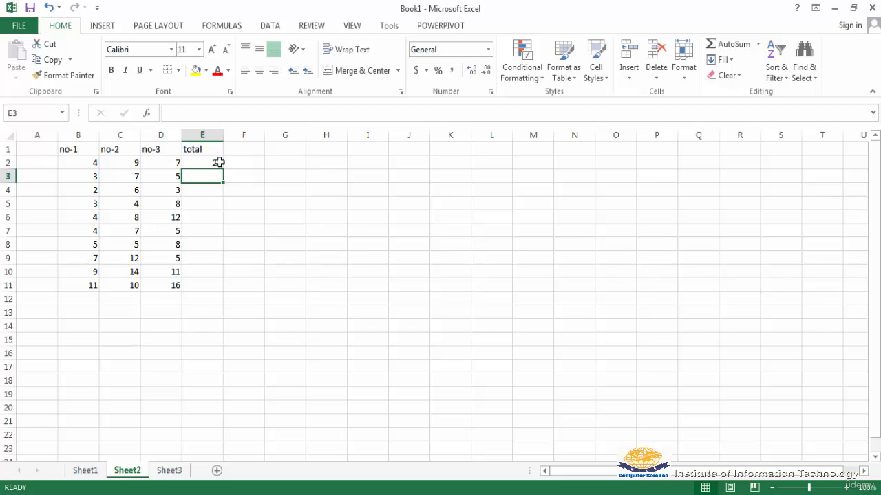
left_click(203, 164)
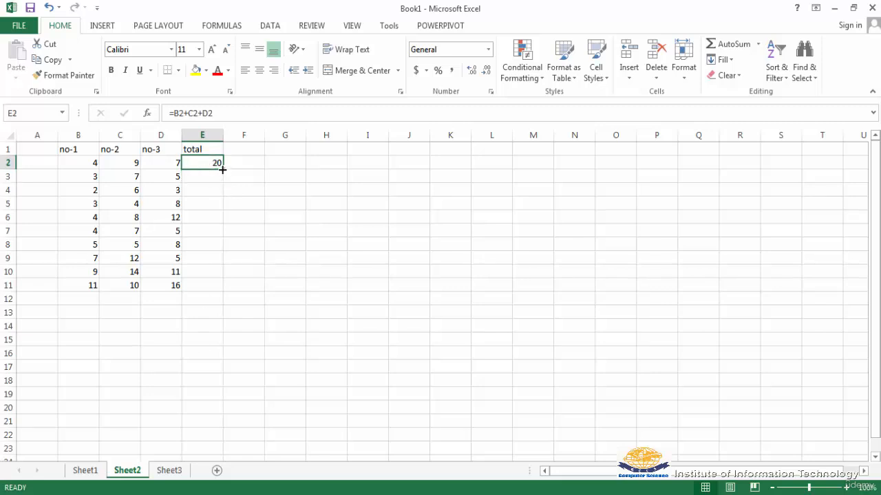
left_click_drag(223, 169, 214, 293)
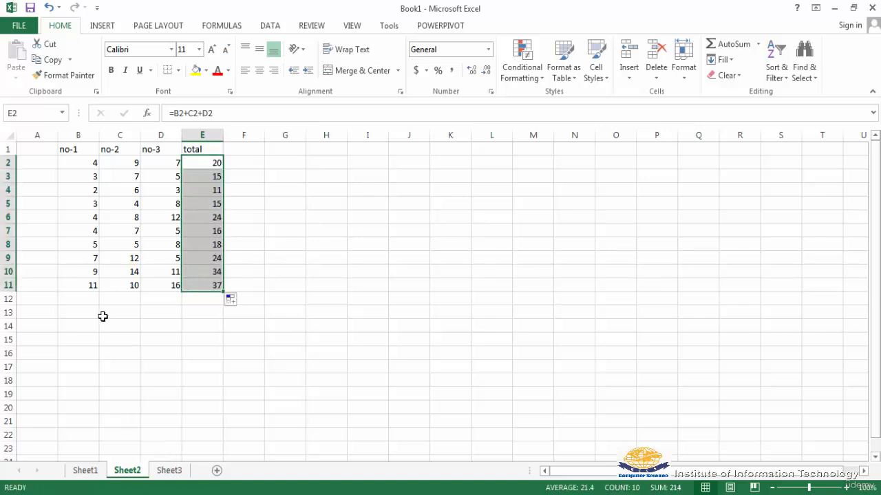
- Total the no-1 column in B12 with AutoSum as =SUM(B2:B11) and fill the formula across to E12
left_click(90, 298)
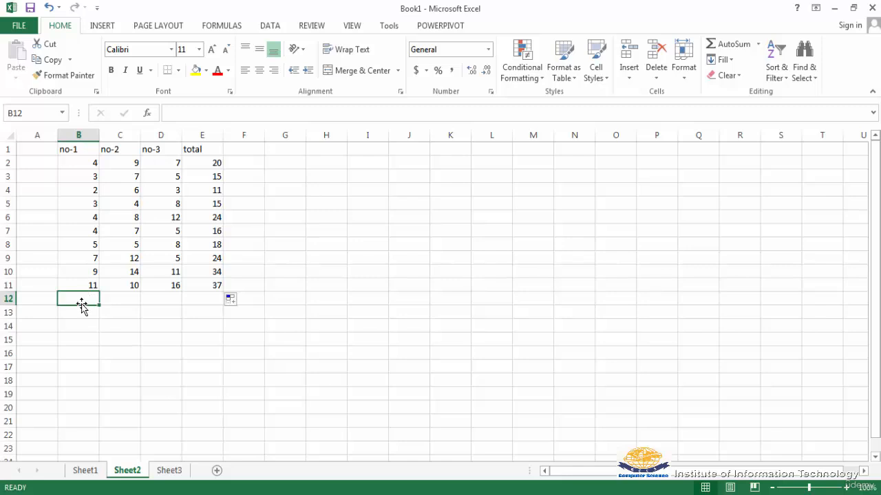
left_click(725, 45)
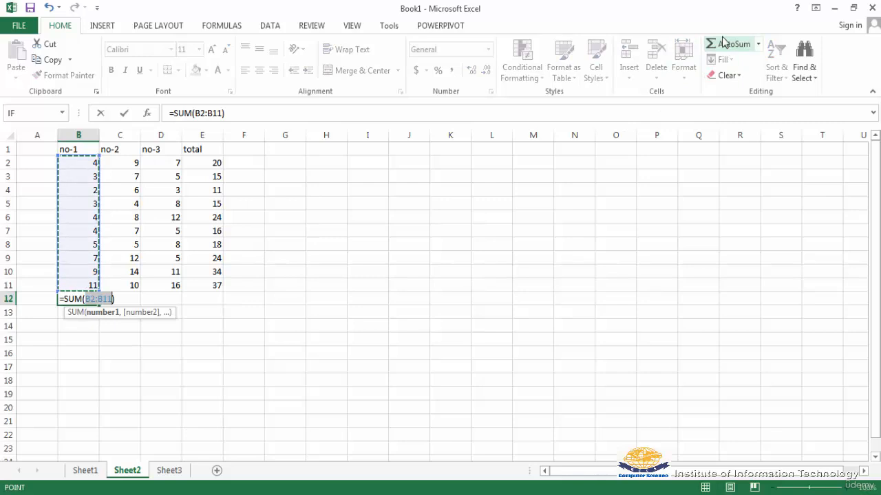
key("Return")
left_click(76, 297)
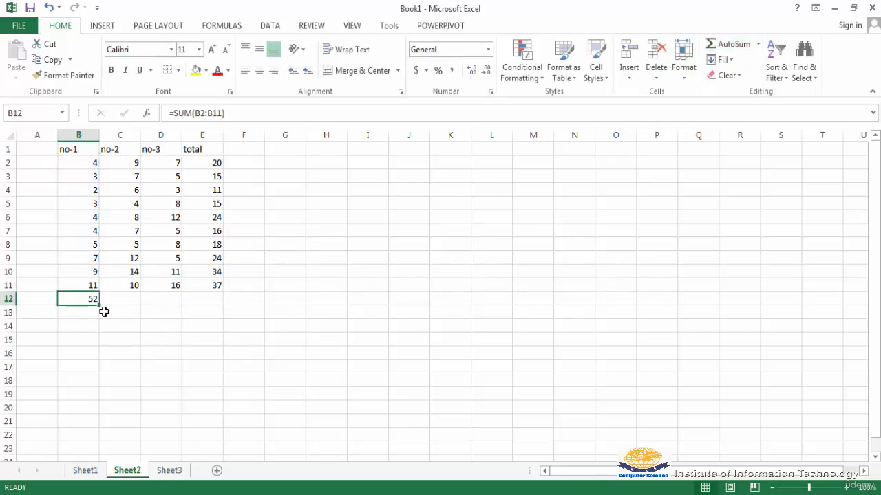
left_click_drag(101, 306, 210, 303)
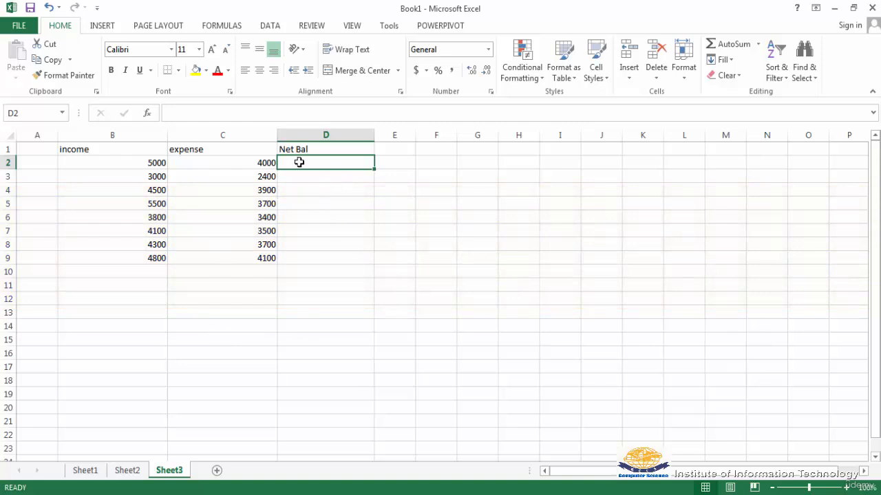
- Enter =B2-C2 in D2 of the Net Bal column on Sheet3 and fill the formula down to D9
type("=")
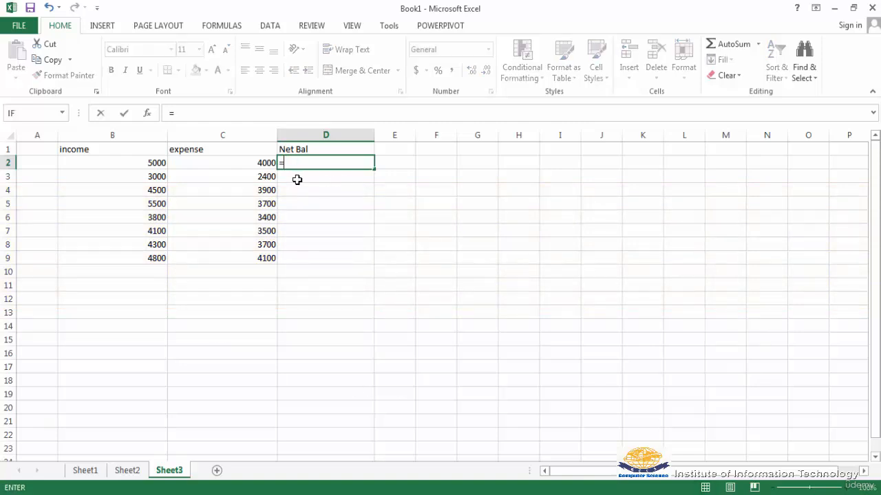
left_click(129, 166)
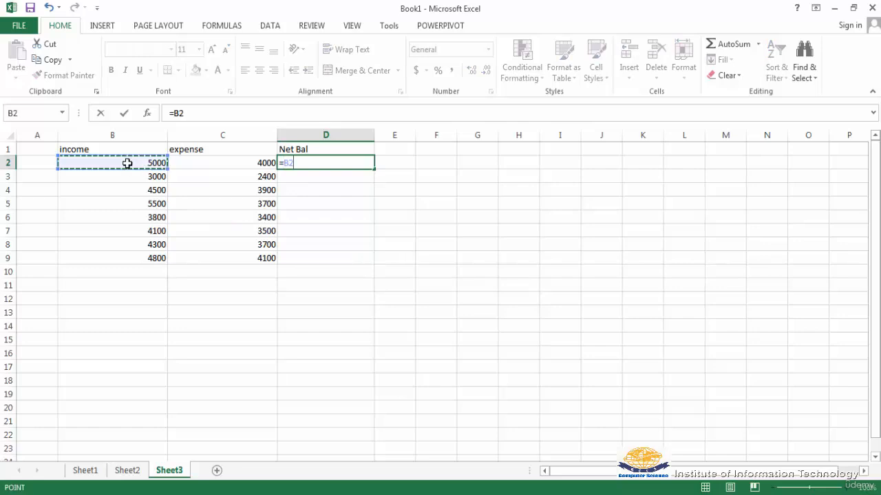
type("-")
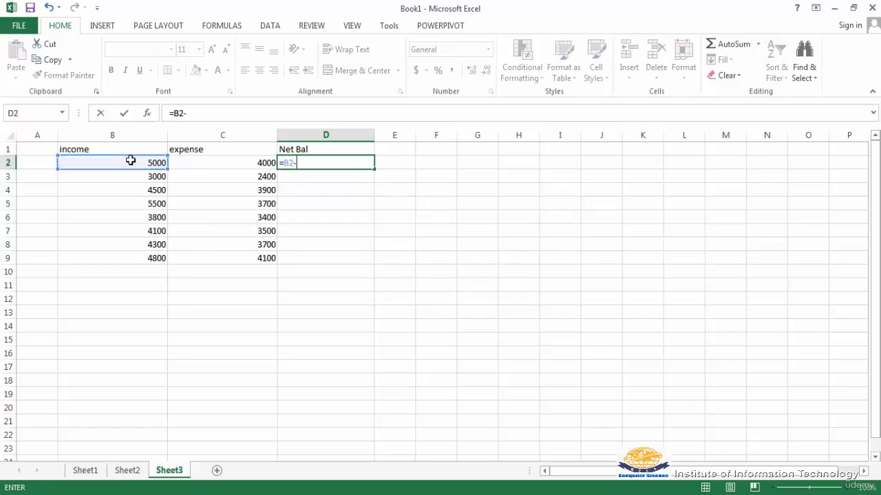
left_click(208, 164)
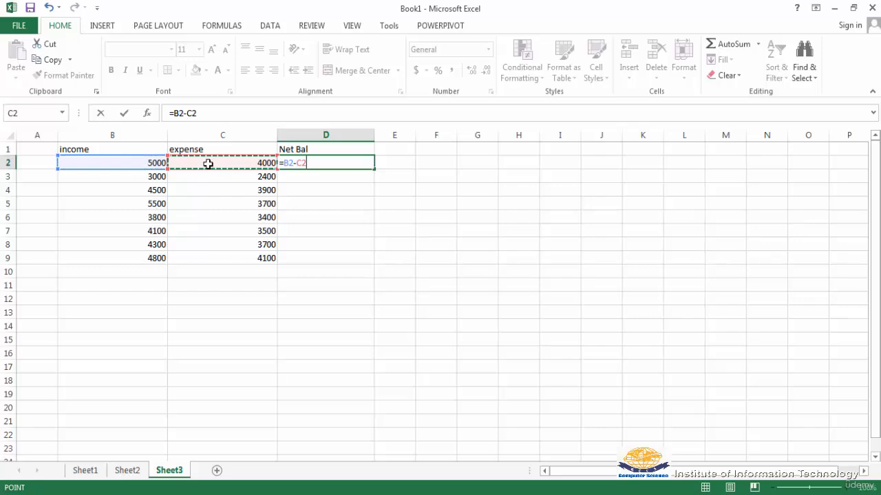
key("Return")
key("Up")
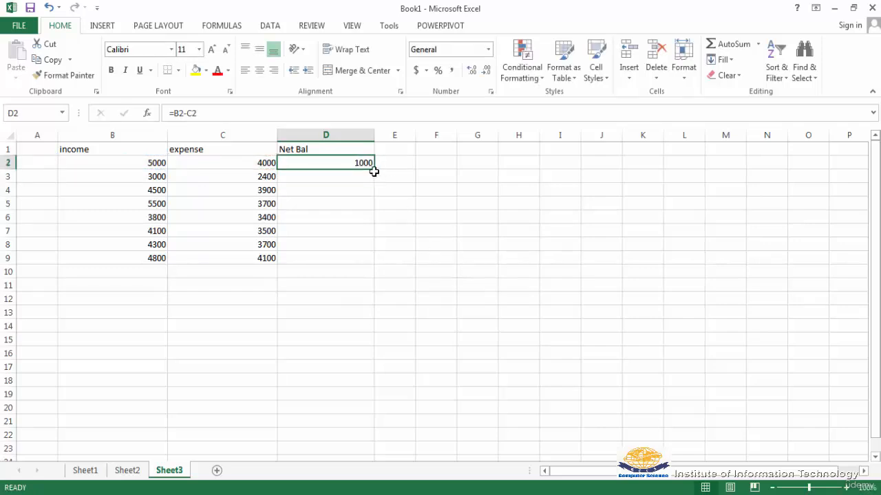
left_click_drag(374, 170, 370, 258)
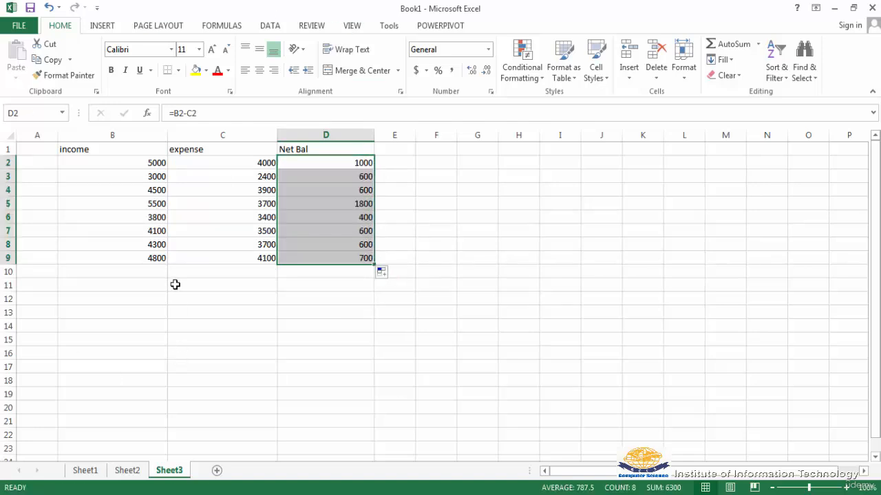
- Total the income column in B10 with AutoSum as =SUM(B2:B9) and fill the formula across to D10
left_click(152, 275)
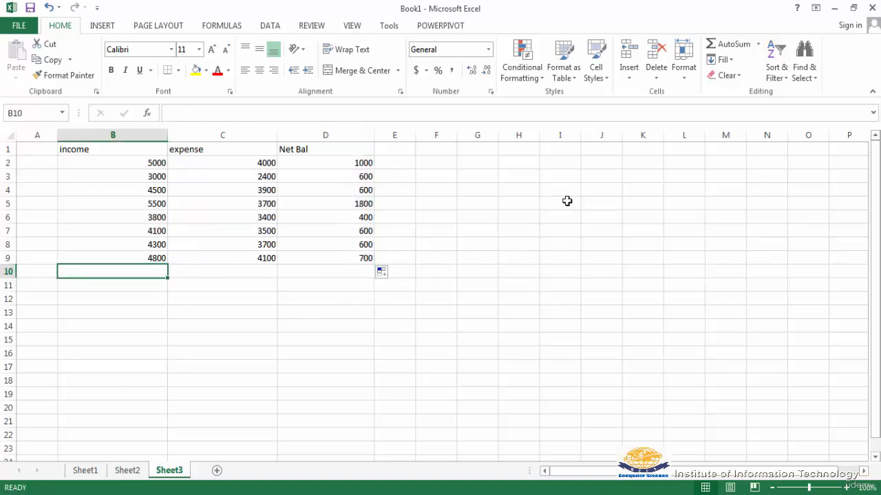
left_click(713, 47)
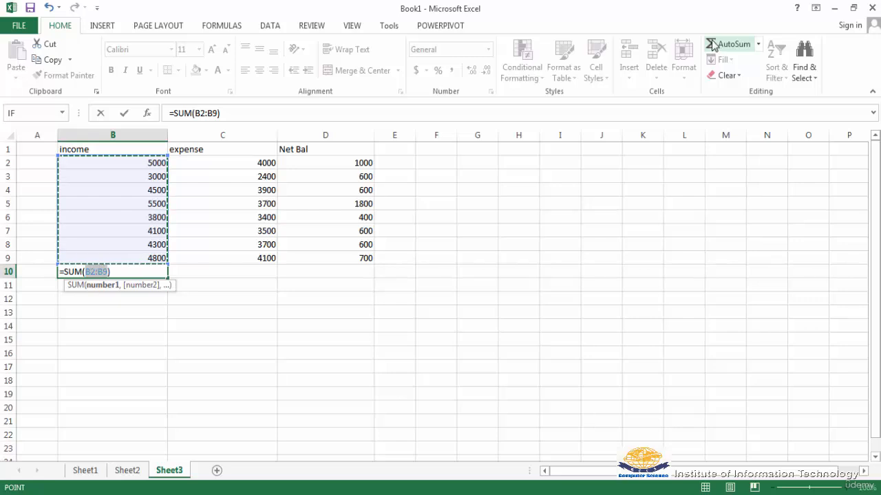
key("Return")
left_click(147, 274)
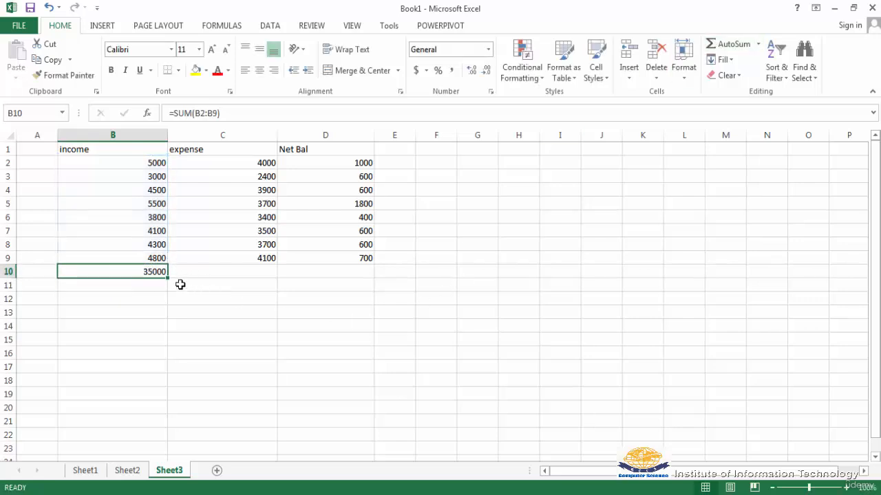
left_click_drag(167, 278, 355, 277)
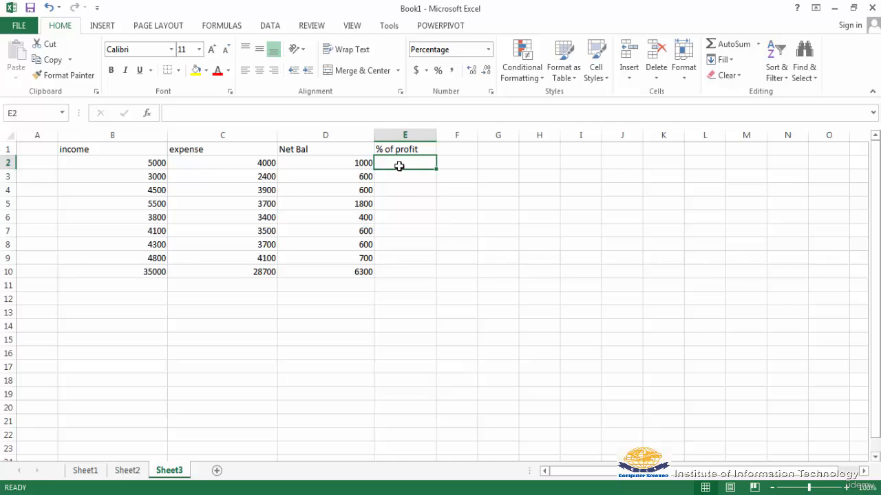
- Calculate the profit percentage in E2 with =D2/B2 and fill the formula down to E10
type("=")
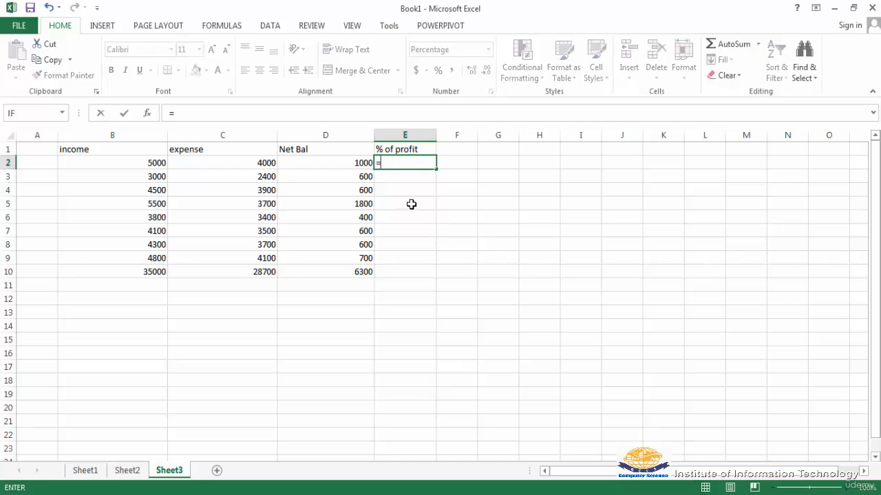
left_click(343, 163)
type("/")
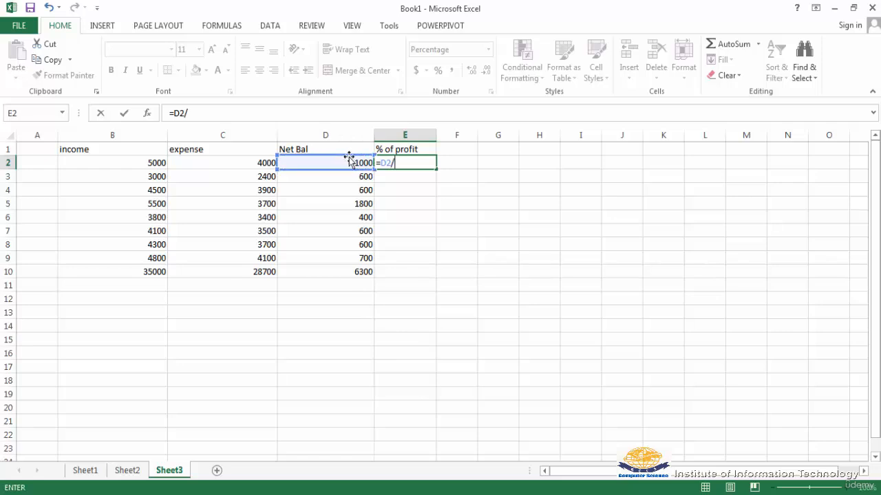
left_click(128, 164)
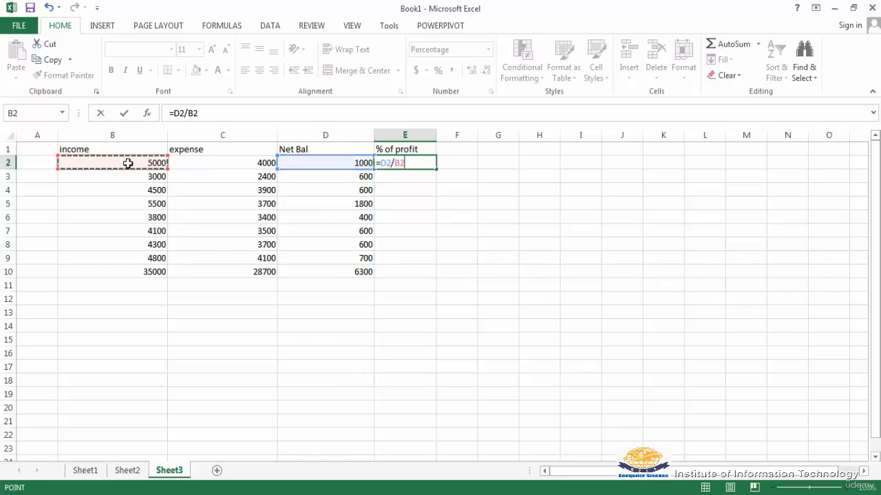
key("Return")
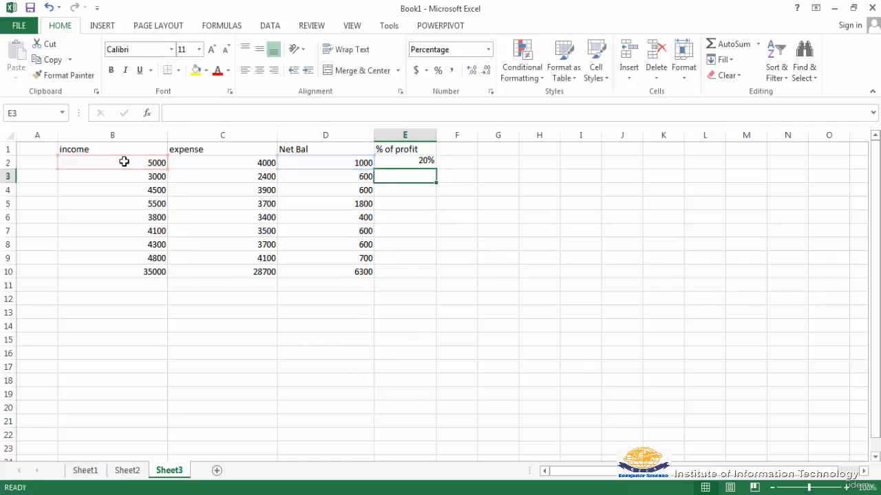
left_click(411, 163)
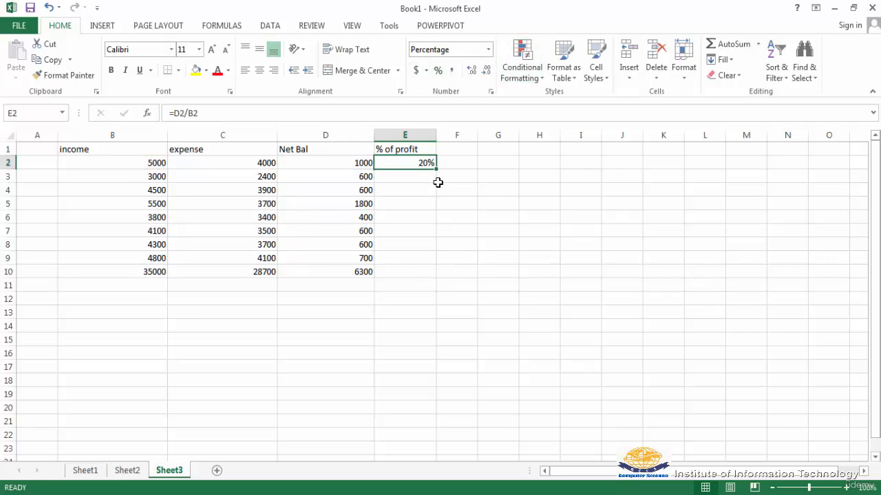
left_click_drag(437, 170, 424, 272)
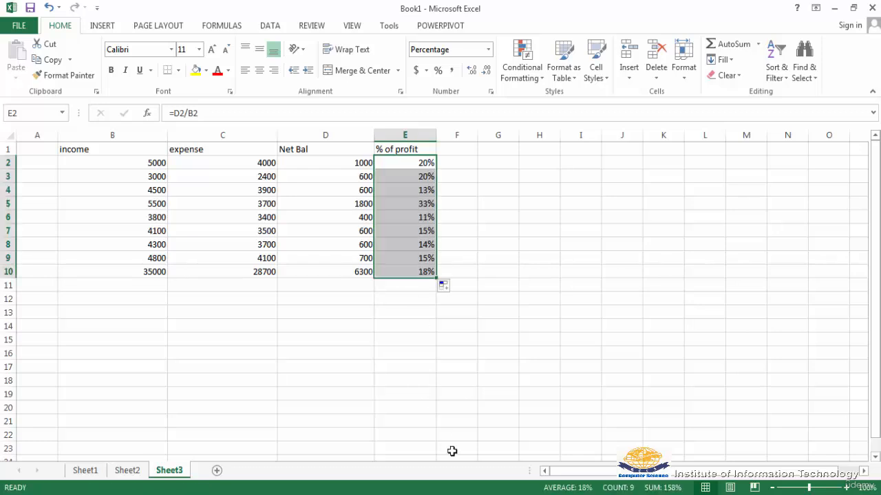